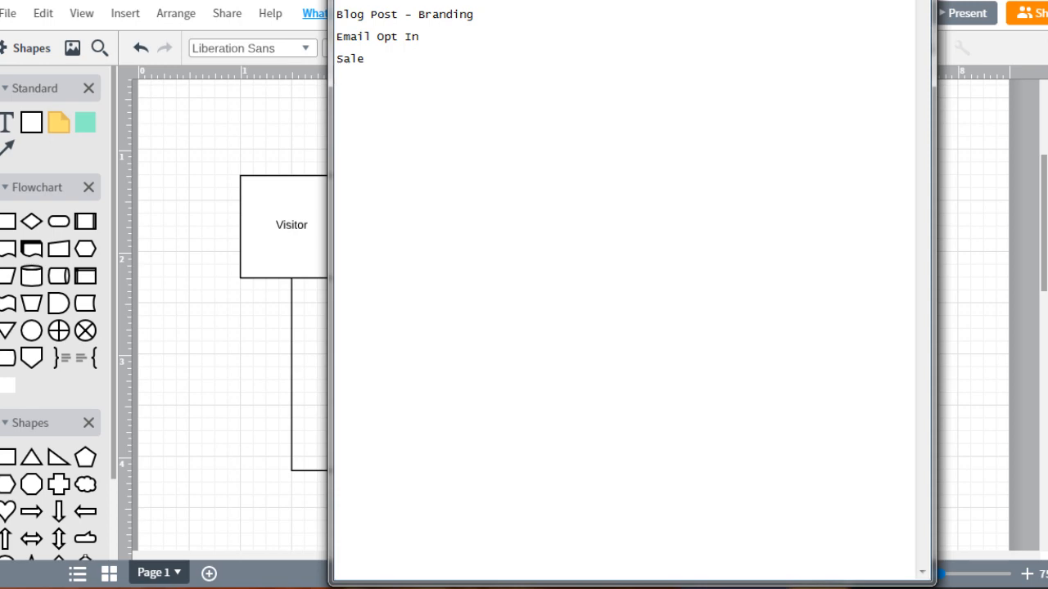
Add "Form" as the list's last line and append "(goal = get an email address)" to the Email Opt In line.
type("Form")
key("Down")
key("Down")
key("Left")
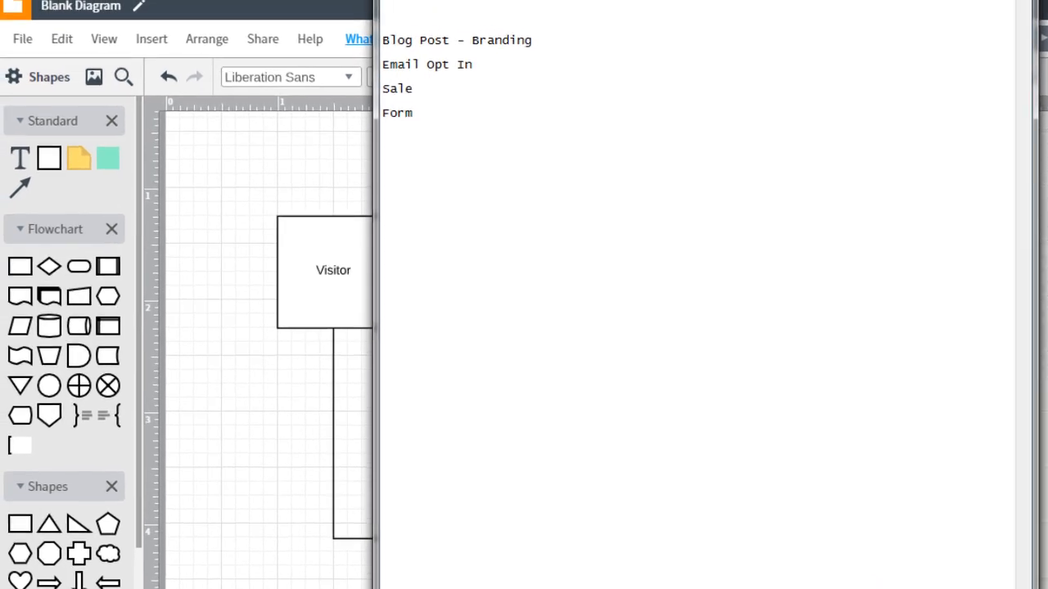
type("(")
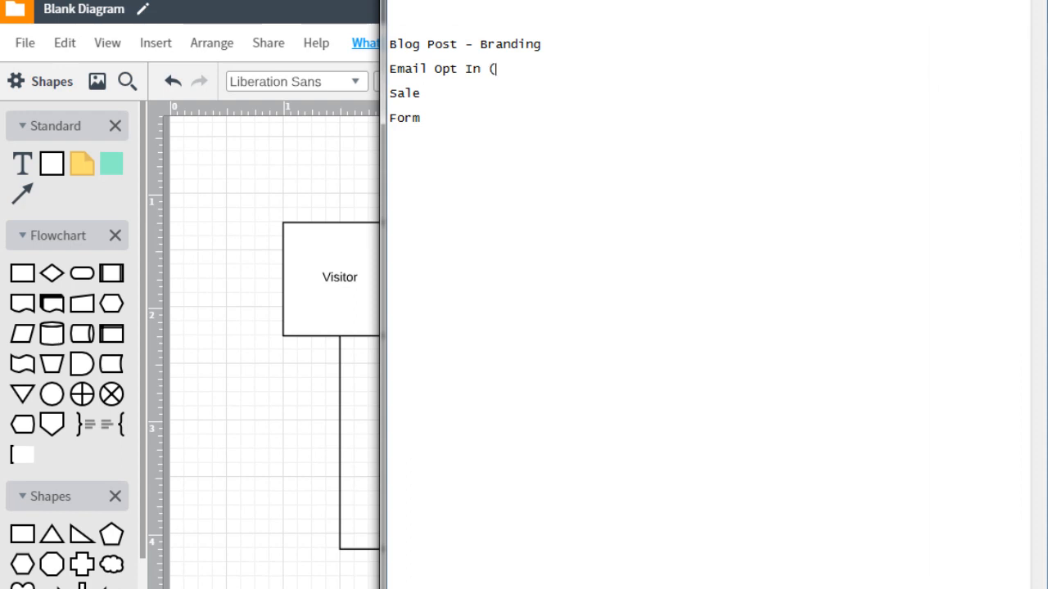
type("goal = get an email address)")
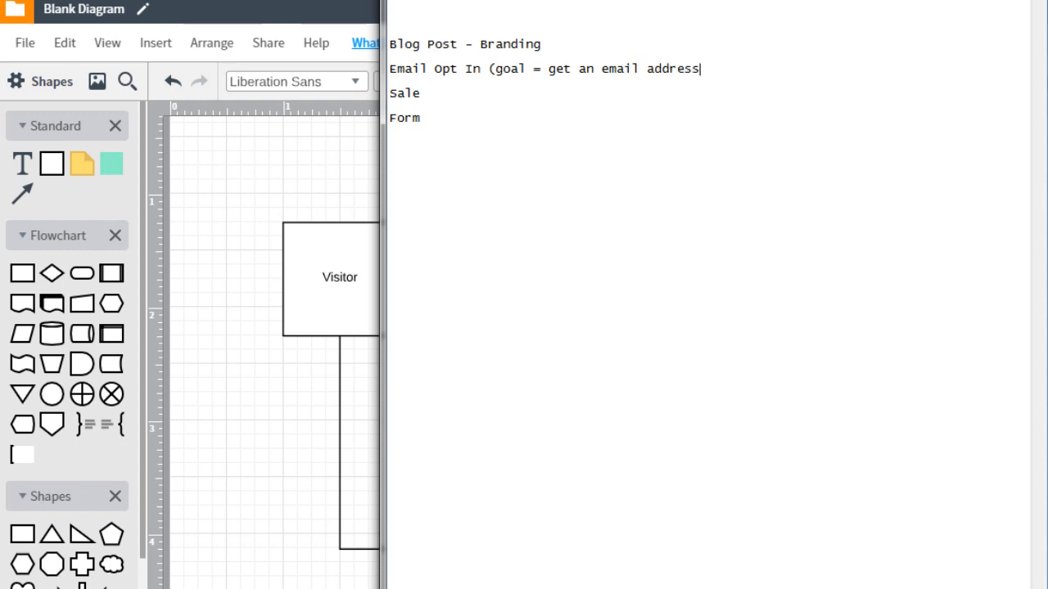
Append "(goal = get someone to buy)" to the Sale line of the notes.
key("Down")
type("(goal g")
key("BackSpace")
type("= get")
type("sma")
key("BackSpace")
key("BackSpace")
type("ma")
key("BackSpace")
key("BackSpace")
type("omeone to buy)")
Append "(goal = fill out the form)" to the Form line of the notes.
key("Right")
key("End")
type("(goal = ")
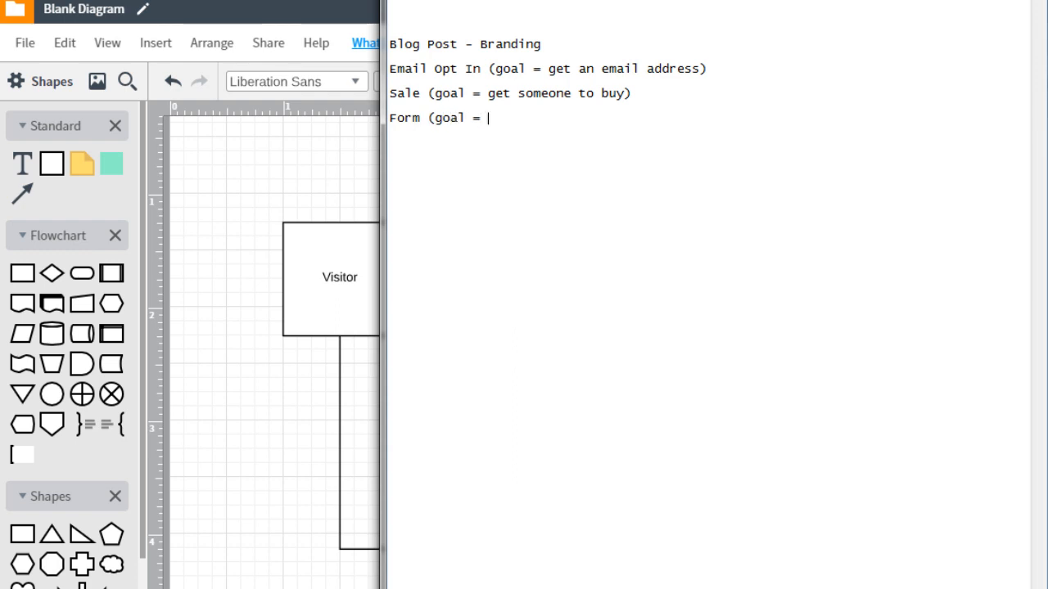
type("fill out the form)")
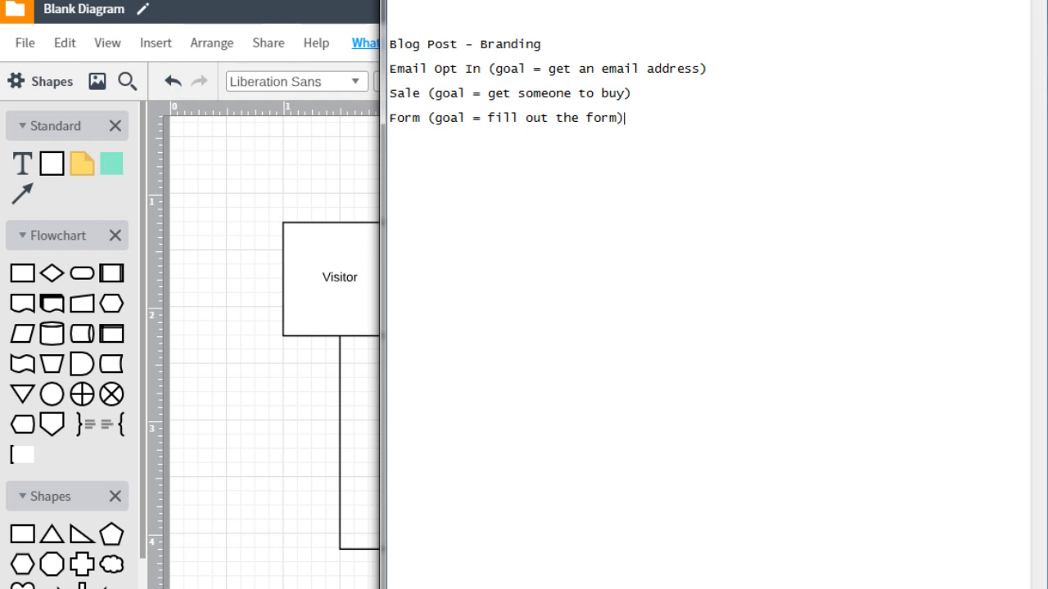
key("Up")
key("Up")
key("Up")
Switch to the Lucidchart diagram and relabel the Blog Post box "Email Capture Page".
left_click(298, 171)
left_click(326, 270)
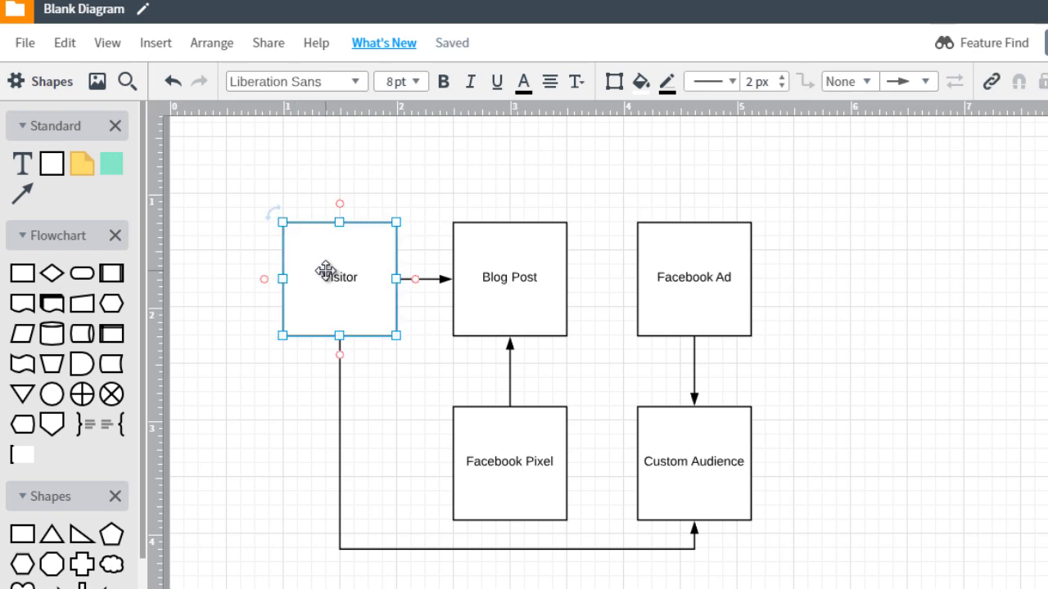
double_click(499, 285)
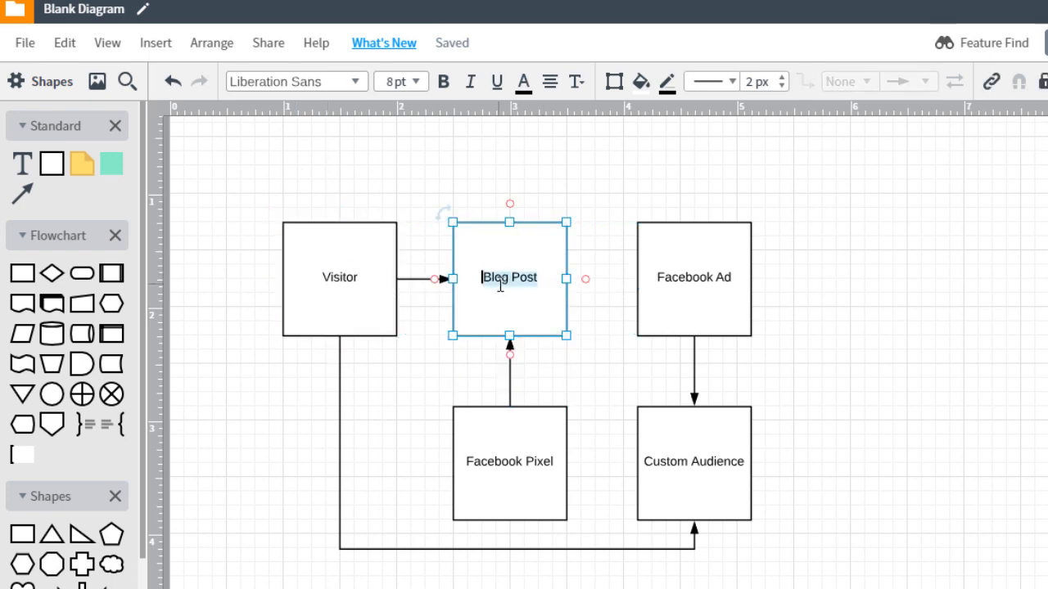
type("Email Capture Pa")
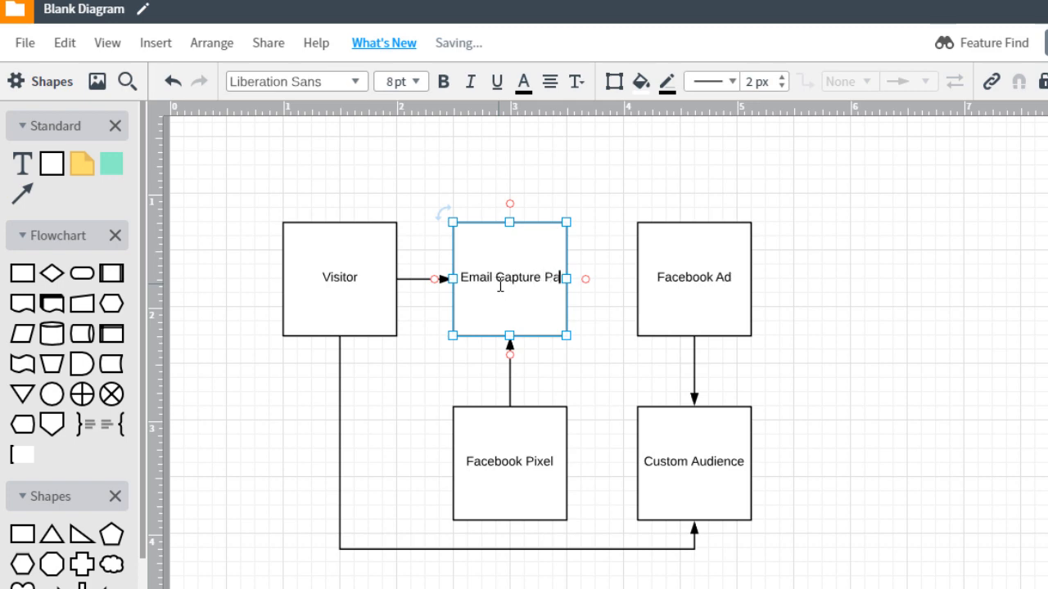
type("ge")
left_click(493, 199)
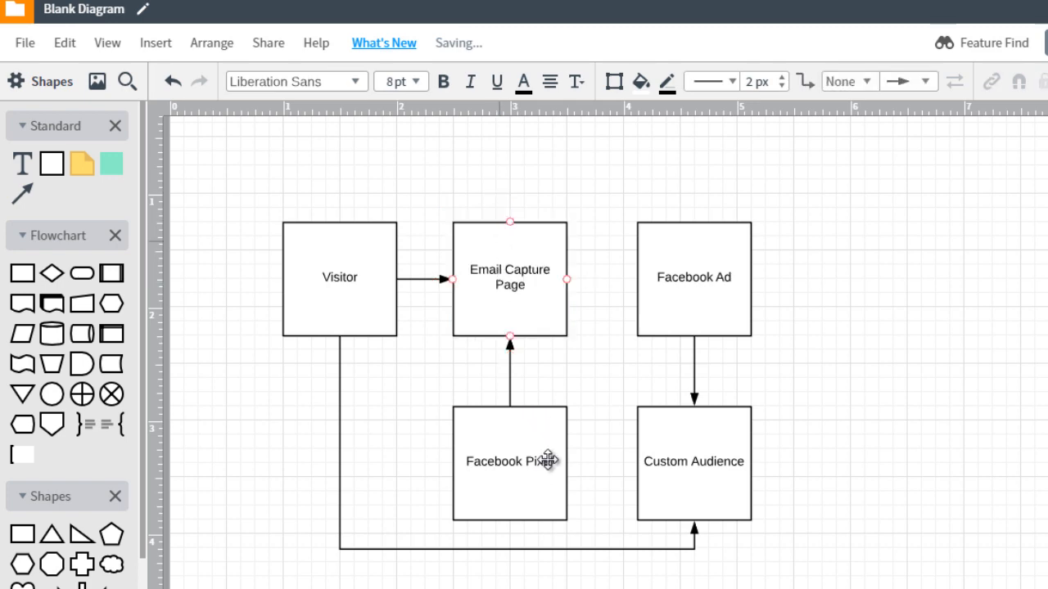
left_click(548, 454)
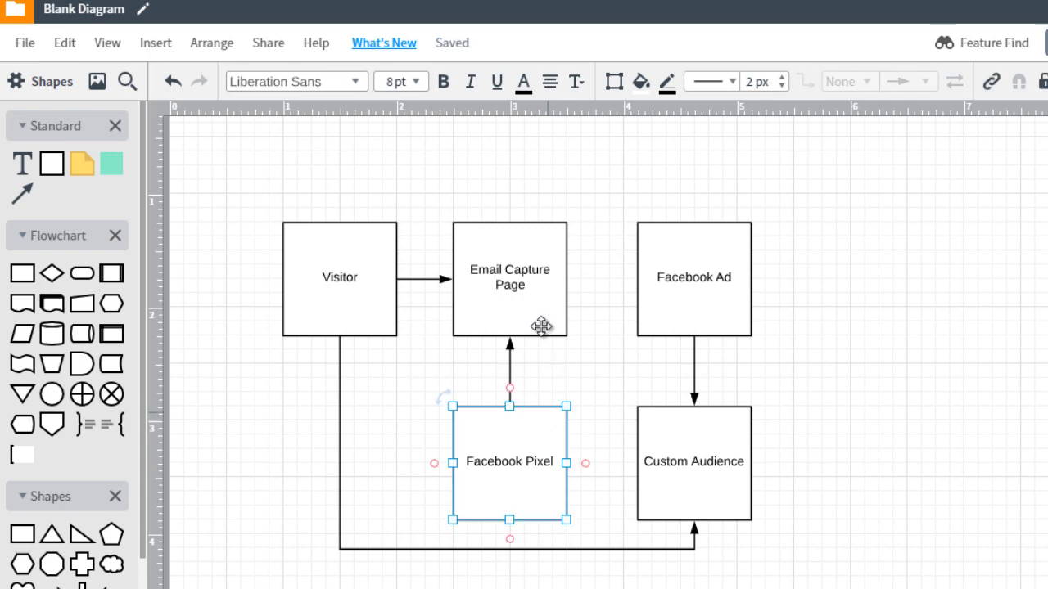
left_click(528, 288)
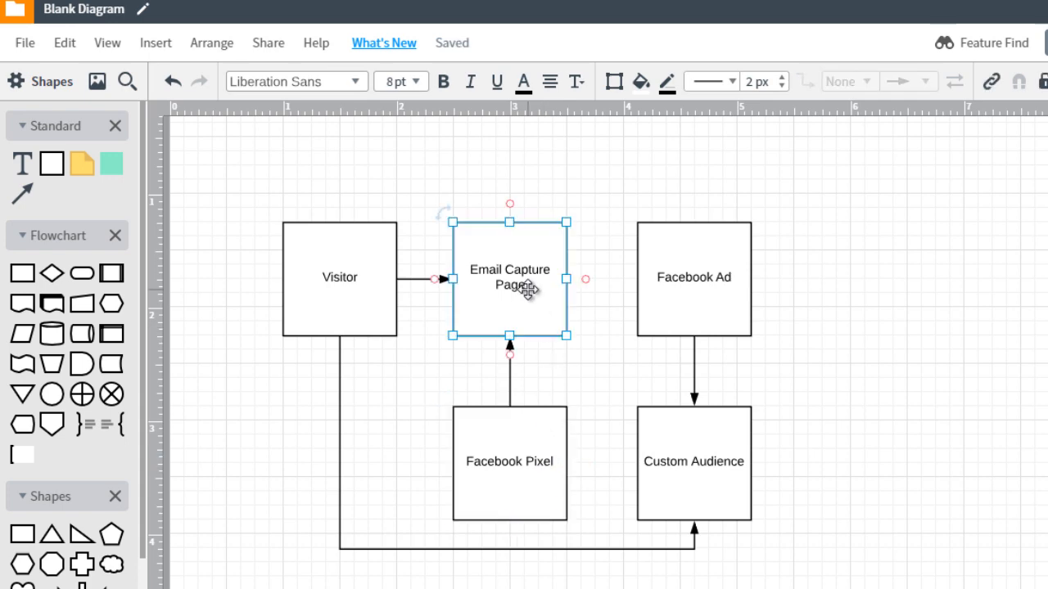
Delete the Facebook Ad and Custom Audience boxes and the leftover connector running from the underside of Visitor.
left_click_drag(798, 234, 670, 504)
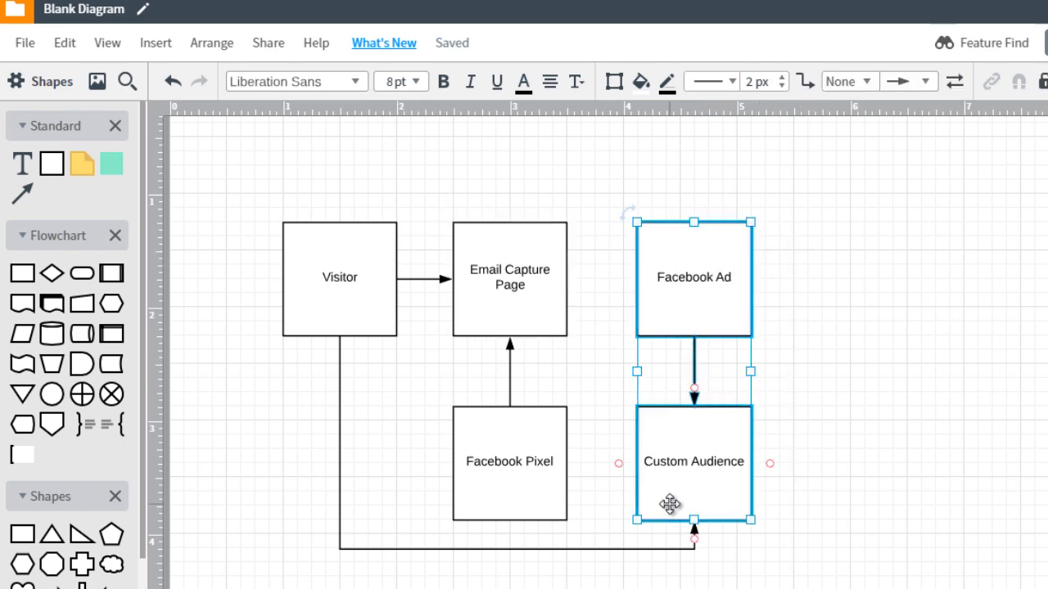
key("Delete")
left_click(643, 522)
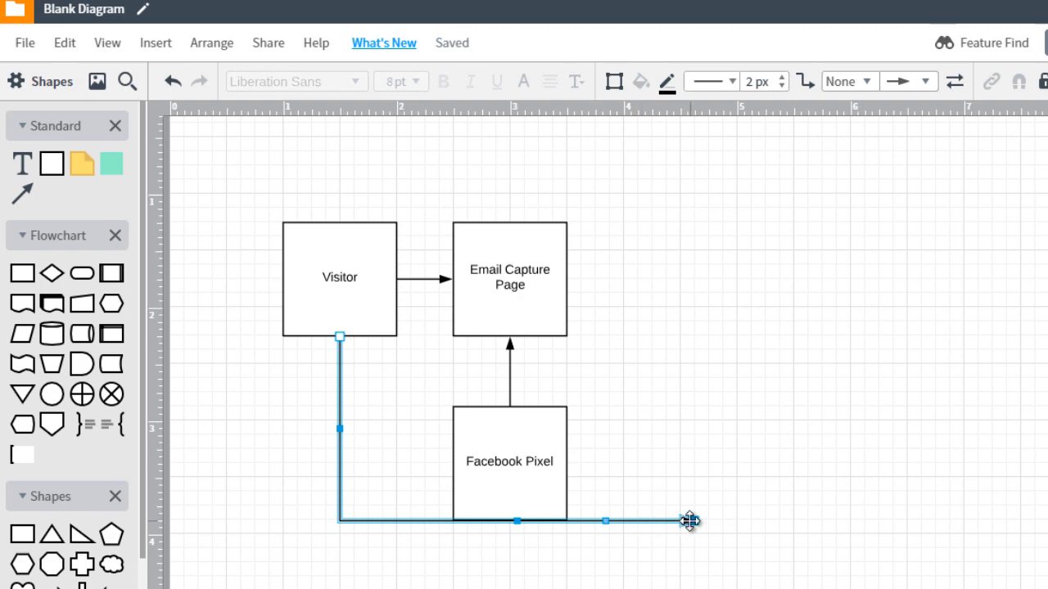
key("Delete")
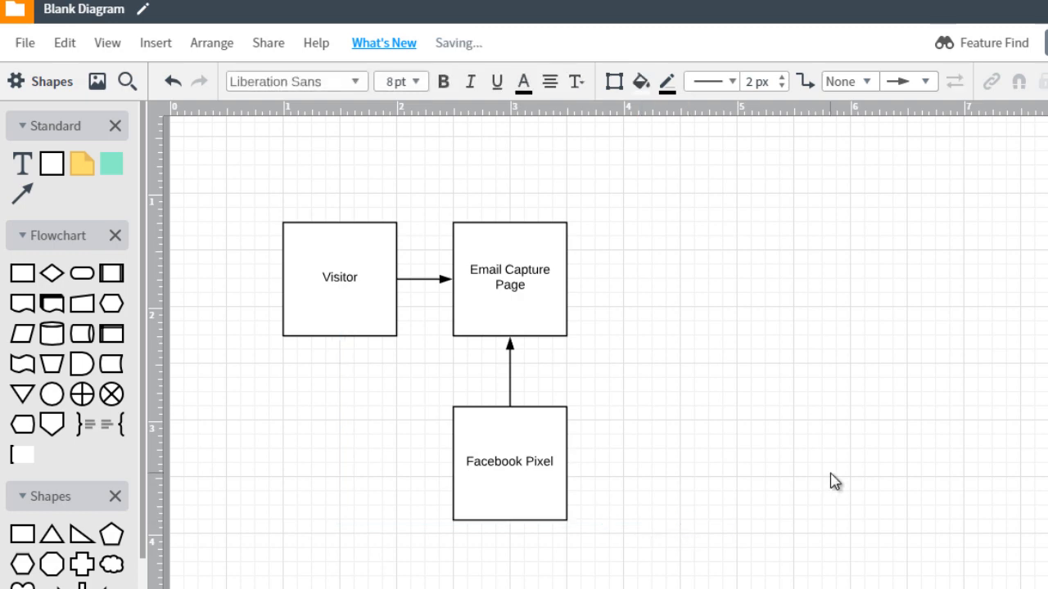
Restore the deleted Facebook Ad and Custom Audience boxes and move them together past the 7-inch mark, away from the flow.
key("ctrl+z")
left_click_drag(753, 286, 1046, 262)
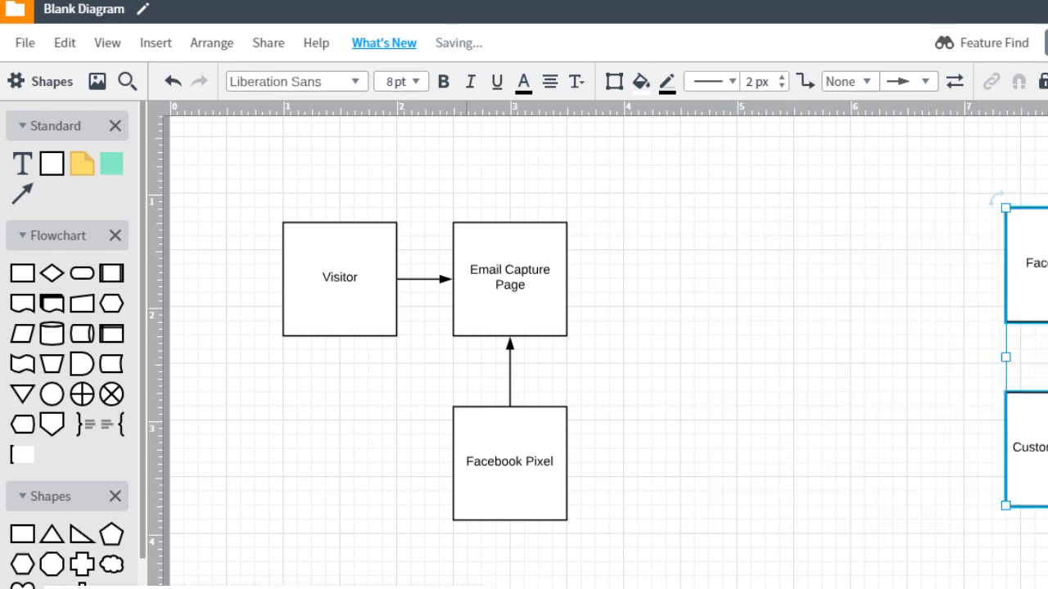
Duplicate the Email Capture Page box and place the copy to its right, level with the original.
left_click(544, 296)
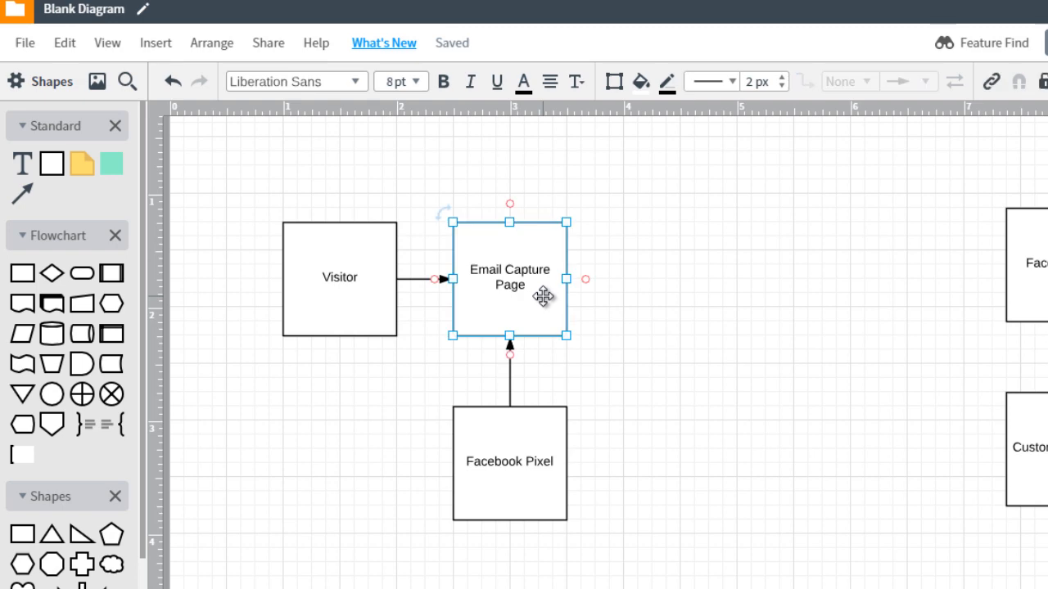
key("ctrl+d")
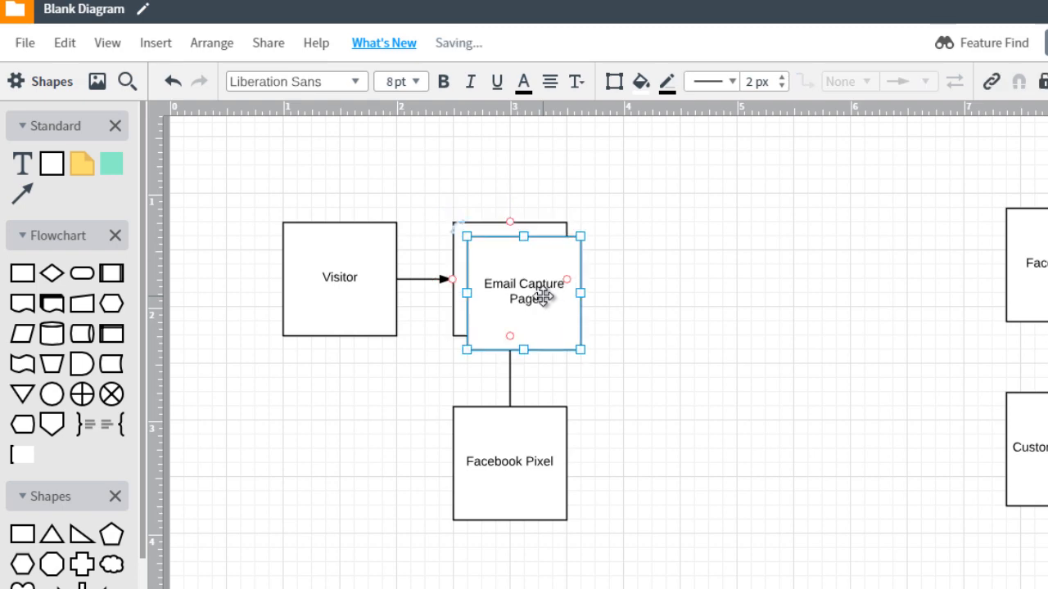
left_click_drag(542, 293, 706, 277)
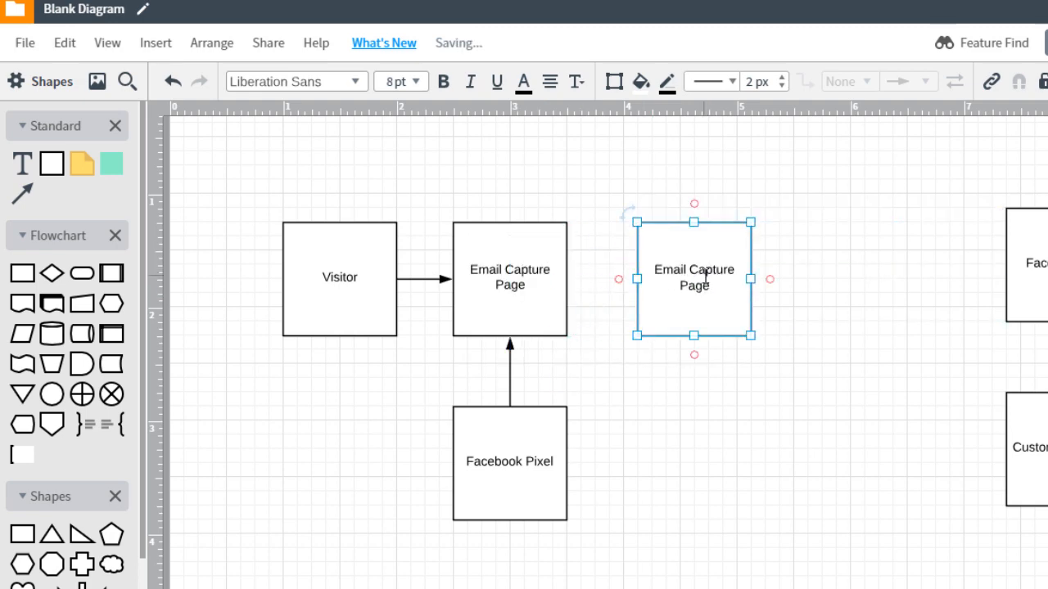
Relabel the copied Email Capture Page box "Page 2 (Freebie)".
double_click(705, 277)
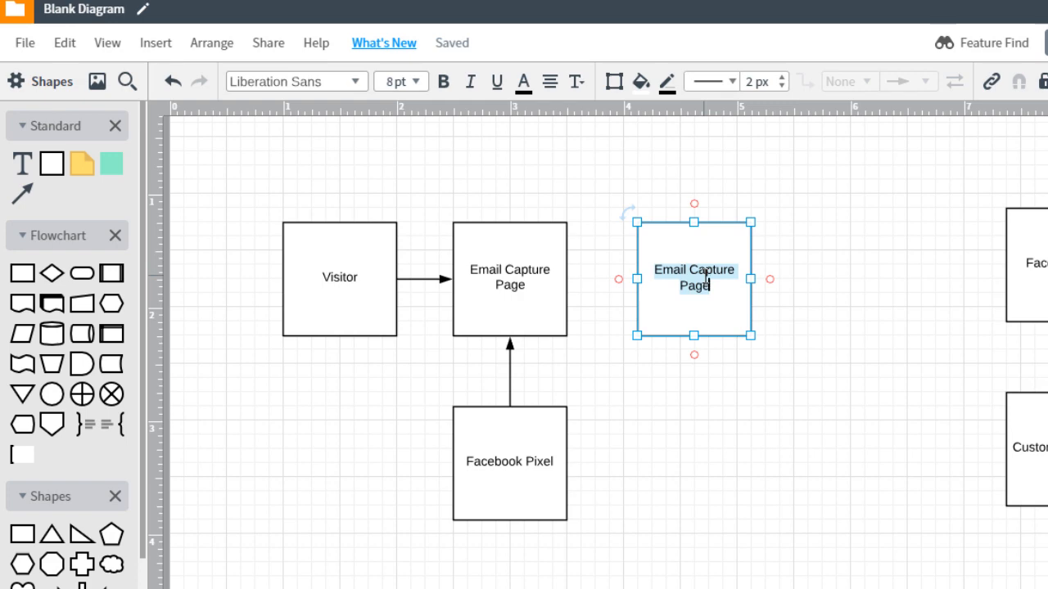
type("N")
key("BackSpace")
type("Page 2")
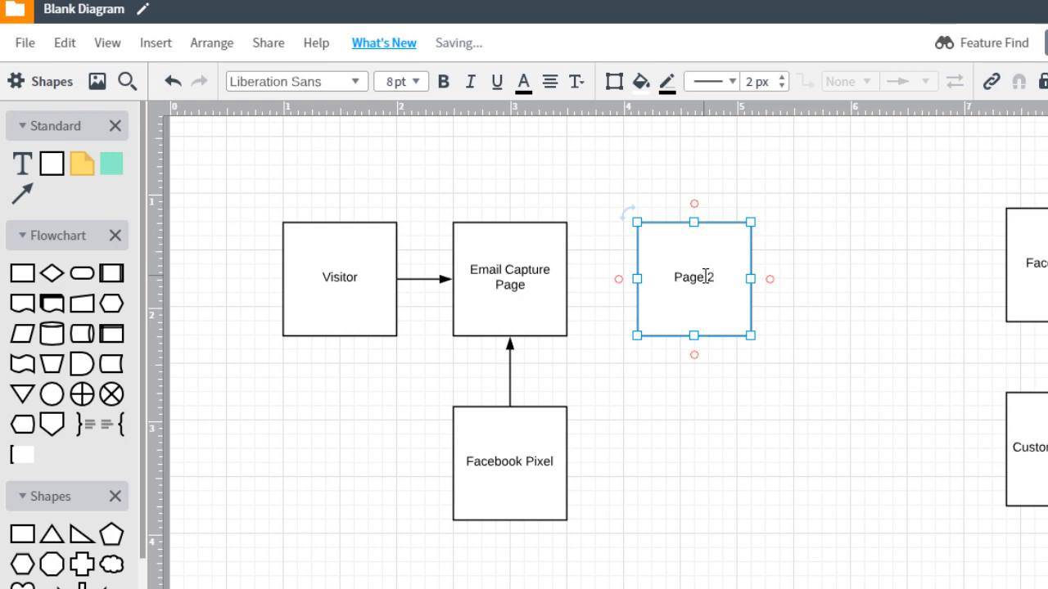
type(" (Freebi")
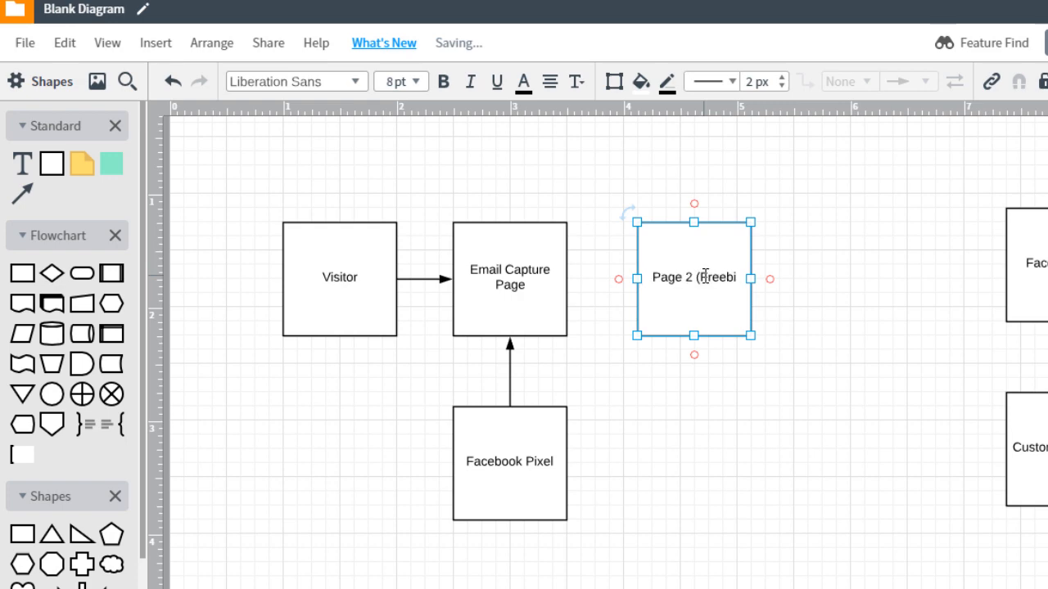
type("e)")
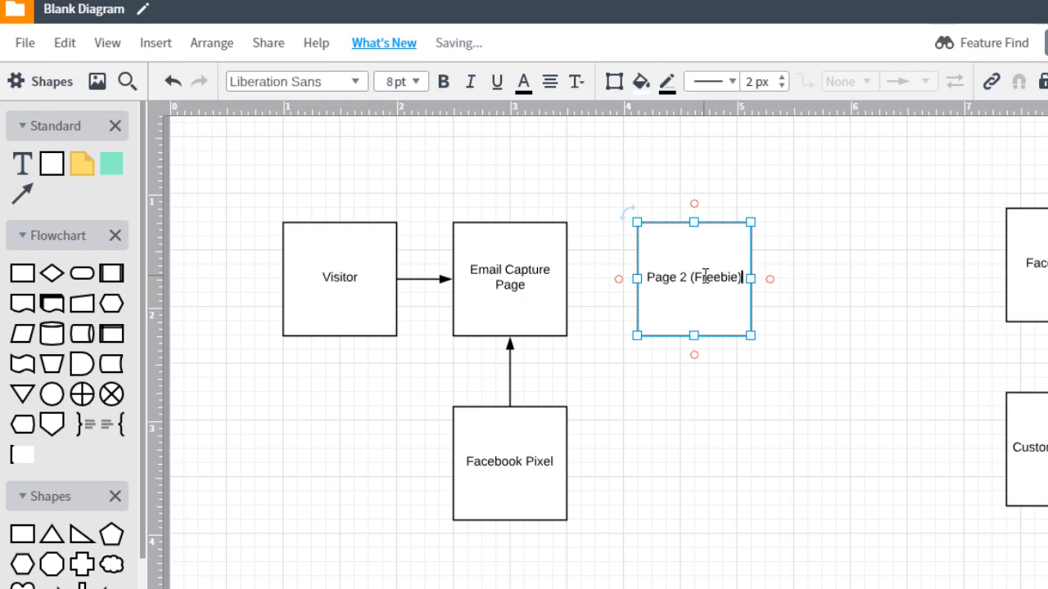
left_click(682, 377)
Duplicate the Facebook Pixel box and place the copy directly below Page 2 (Freebie).
left_click(533, 435)
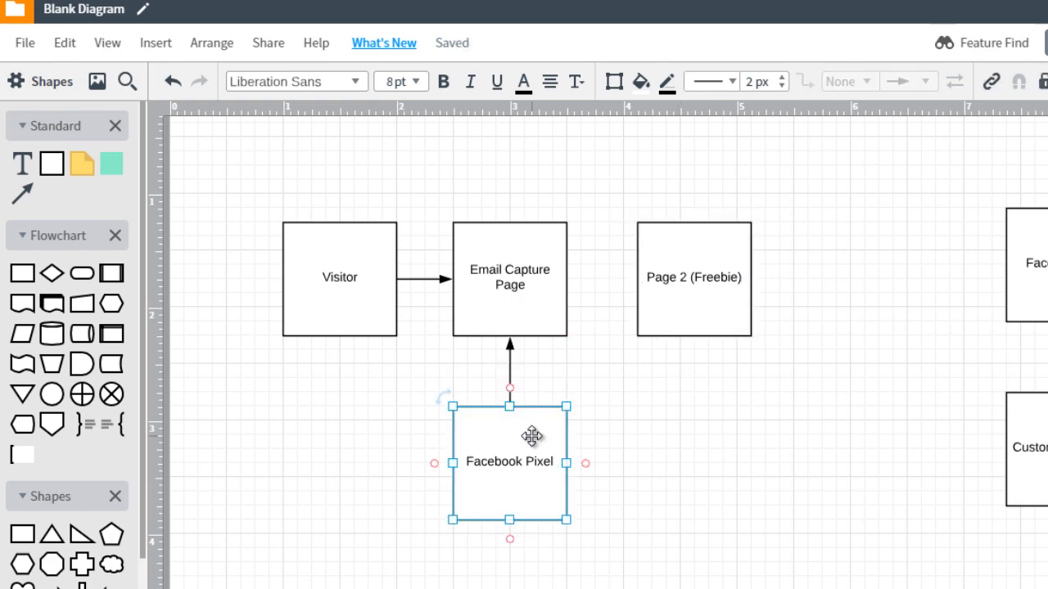
key("ctrl+d")
left_click_drag(533, 435, 700, 446)
left_click(711, 395)
Draw arrows into Page 2 (Freebie) from the Facebook Pixel box below it and from Email Capture Page.
left_click_drag(694, 406, 695, 339)
left_click(849, 303)
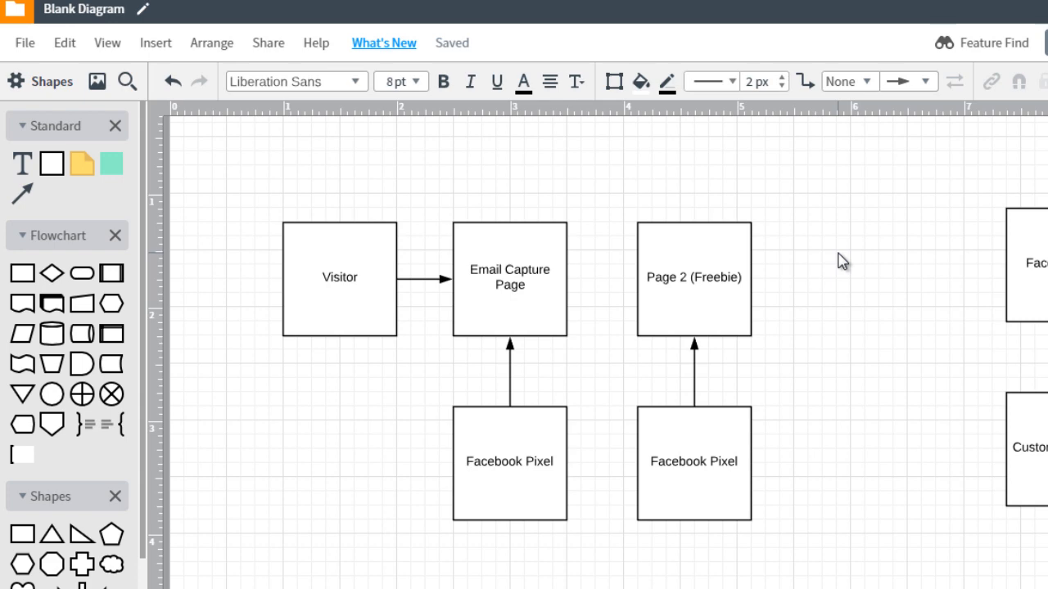
left_click_drag(567, 279, 637, 279)
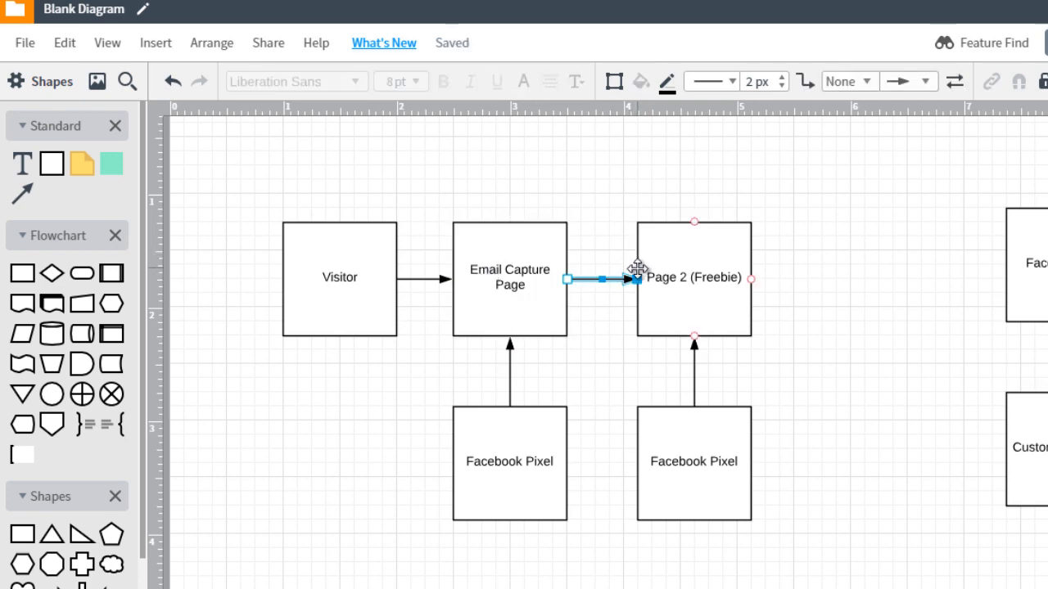
left_click(680, 266)
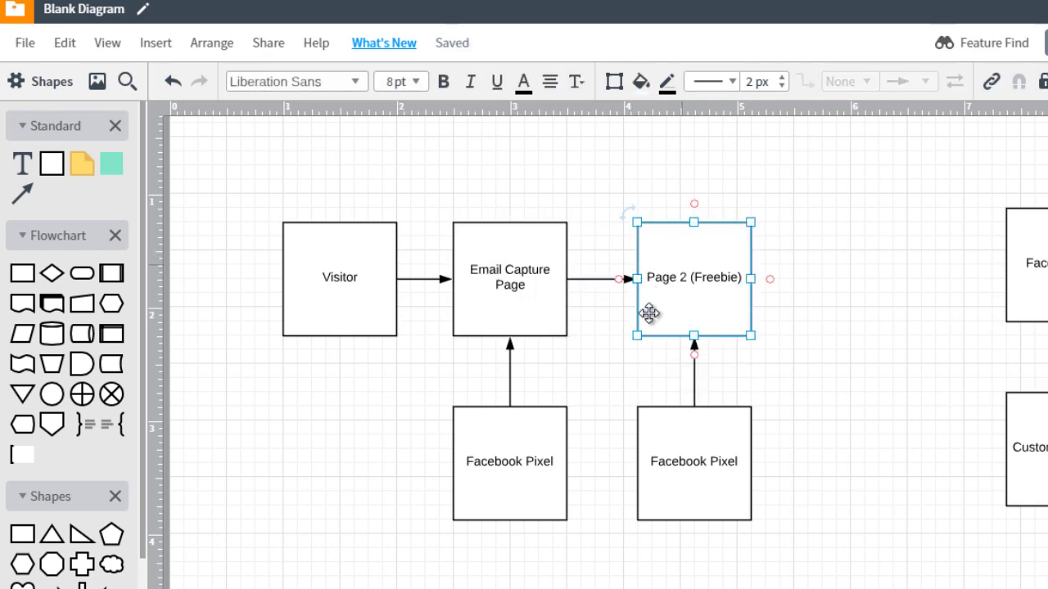
Add "(Conversion)" as a second text line in the Facebook Pixel box below Page 2 (Freebie).
double_click(707, 455)
key("Right")
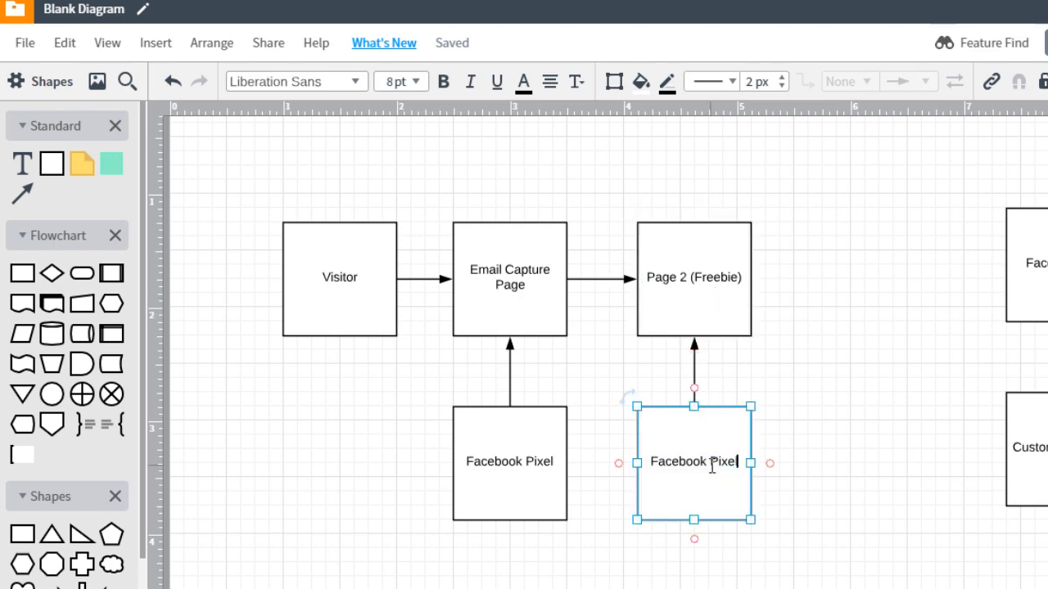
key("Return")
type("(Conversions")
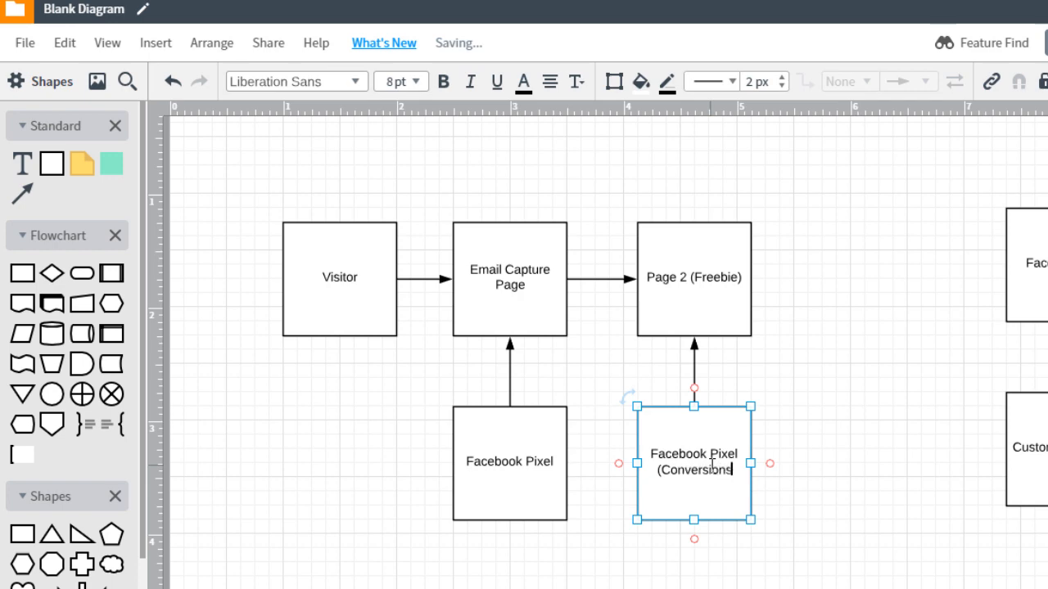
key("BackSpace")
type(")")
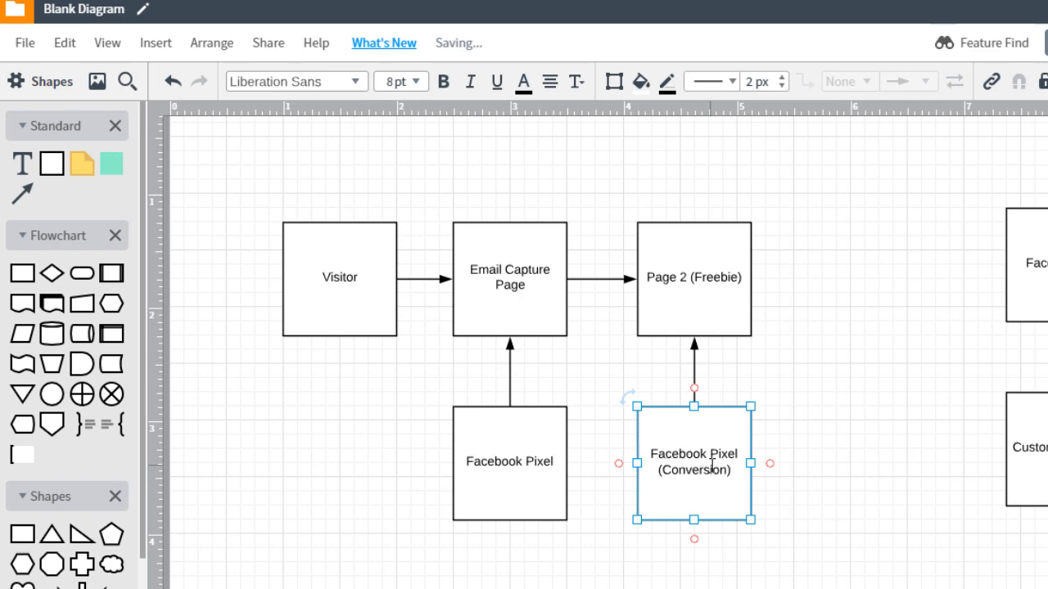
left_click(798, 433)
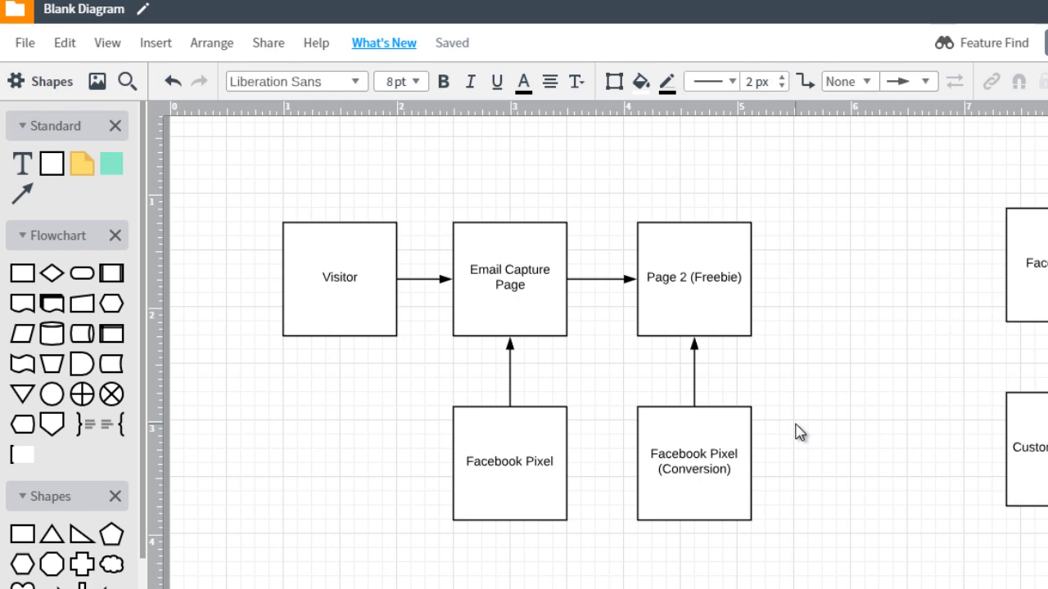
Duplicate the Page 2 (Freebie) box and place the copy to its right in the same row.
left_click(733, 312)
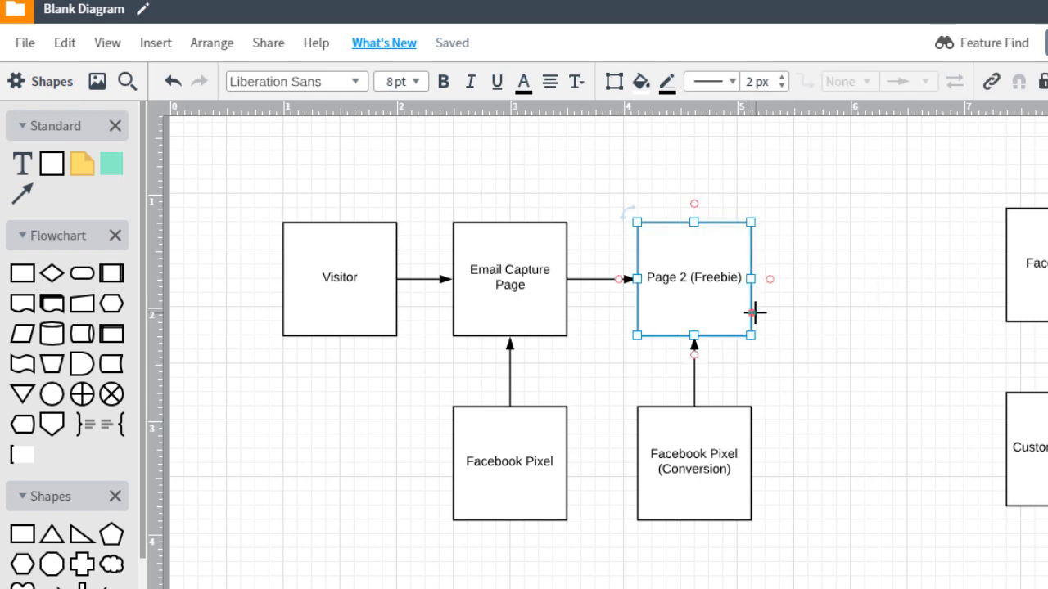
key("ctrl+d")
left_click_drag(756, 293, 863, 274)
Relabel the copied Page 2 (Freebie) box "DID NOT GIVE EMAIL".
double_click(864, 276)
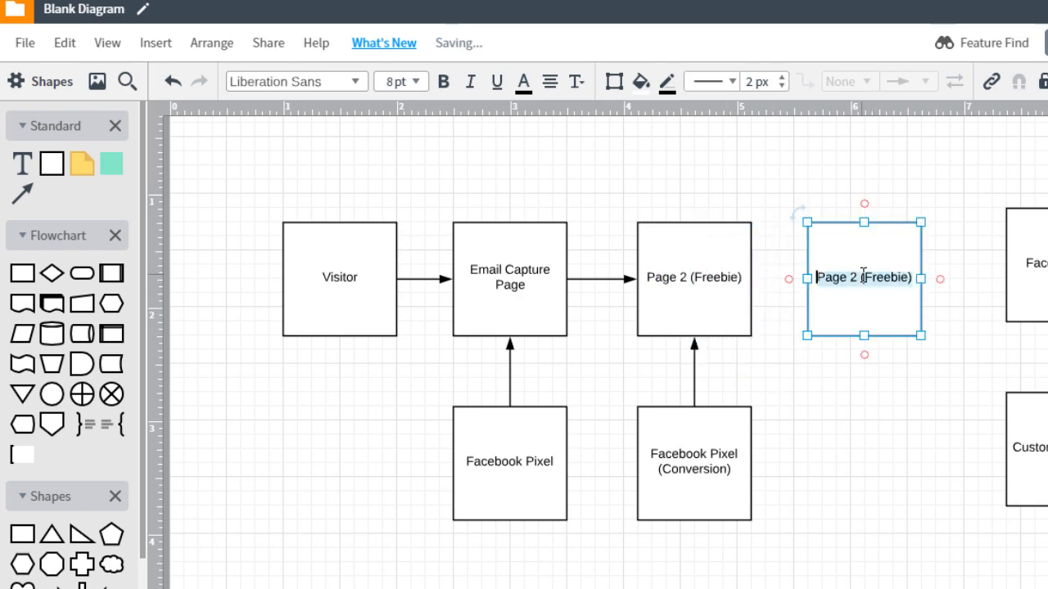
type("DID NOT GIVE EMAIL")
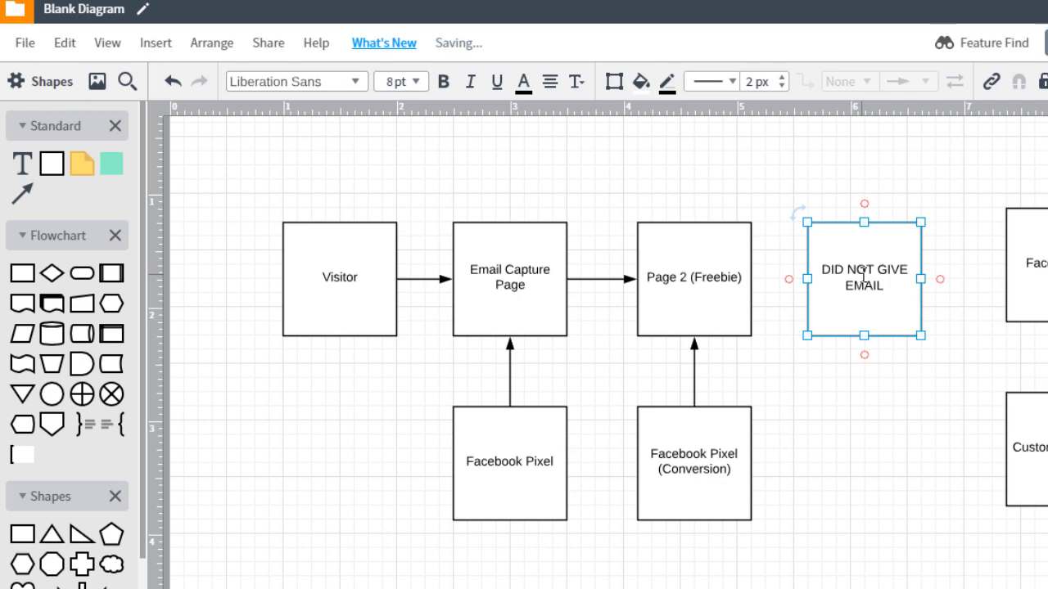
left_click(848, 382)
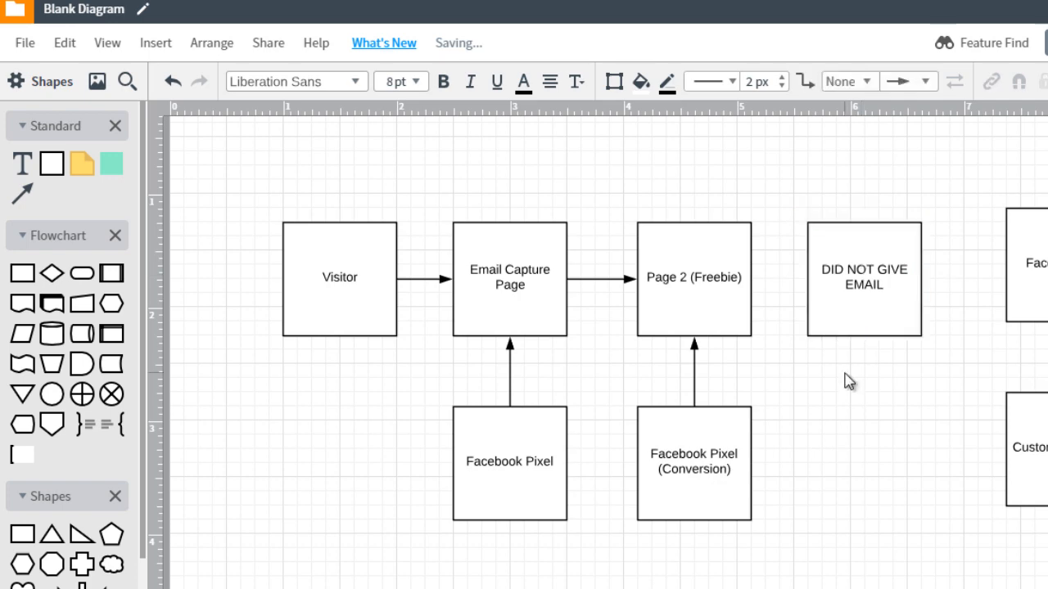
left_click(719, 283)
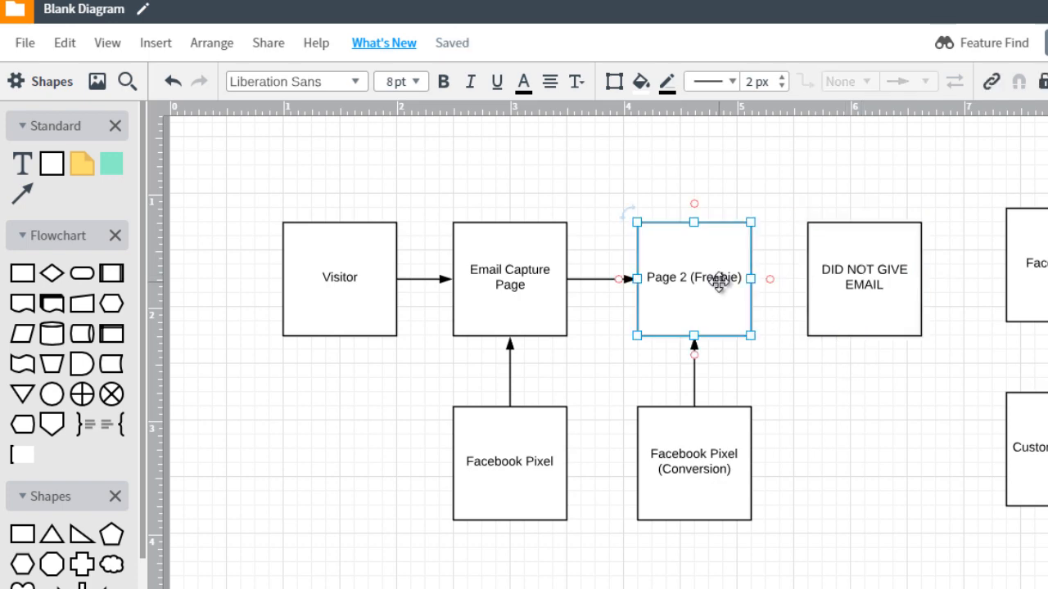
Draw an arrow from Email Capture Page over the Page 2 (Freebie) box to the DID NOT GIVE EMAIL box.
left_click_drag(511, 222, 865, 229)
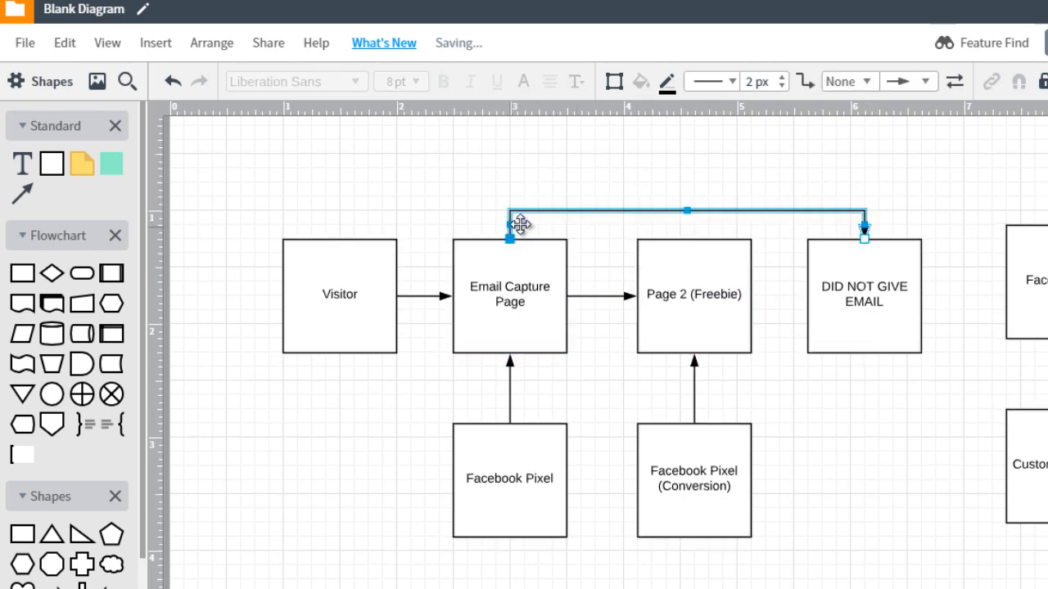
left_click(861, 270)
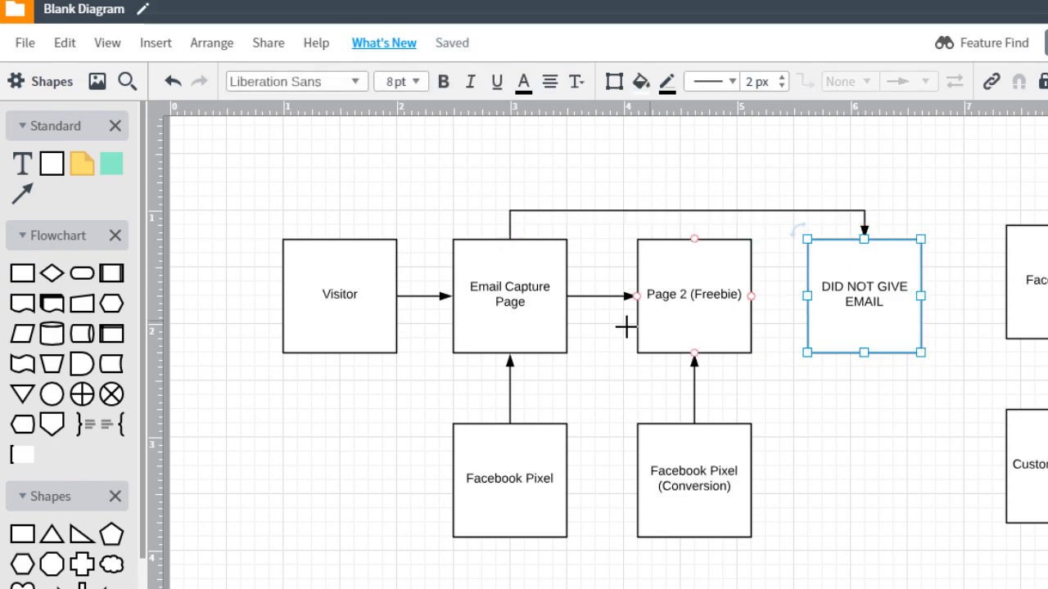
Change the Page 2 (Freebie) box's label to "Scenario 1: (Freebie)".
double_click(666, 301)
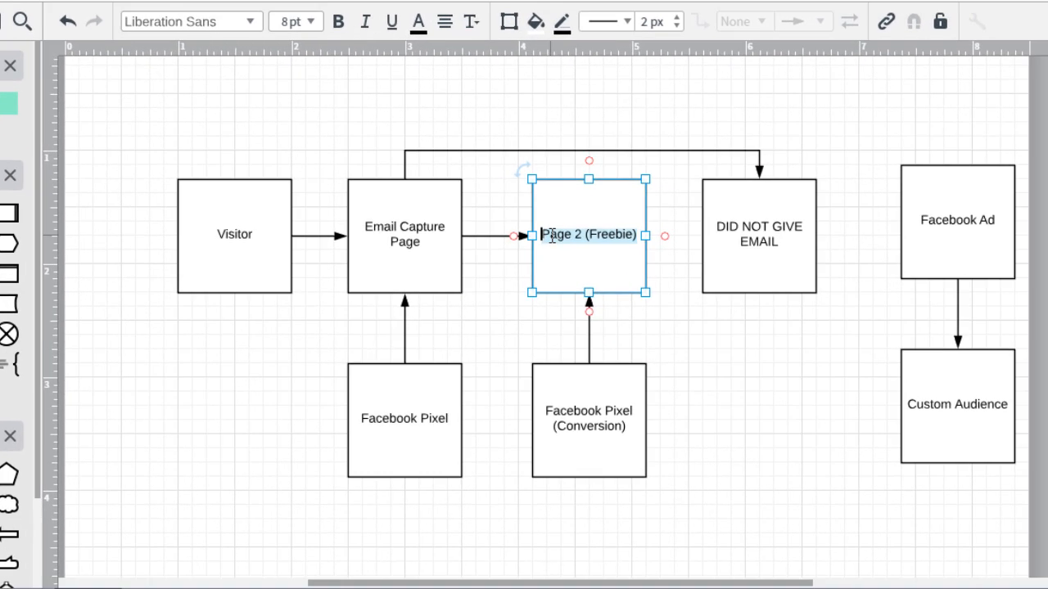
left_click(545, 236)
type("Scenario 1:")
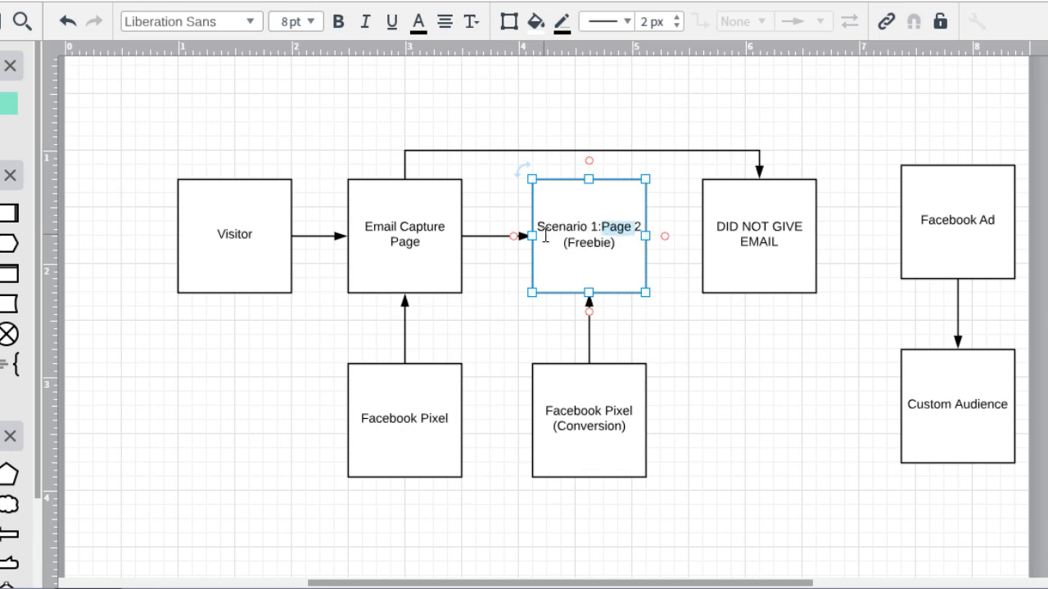
key("BackSpace")
key("BackSpace")
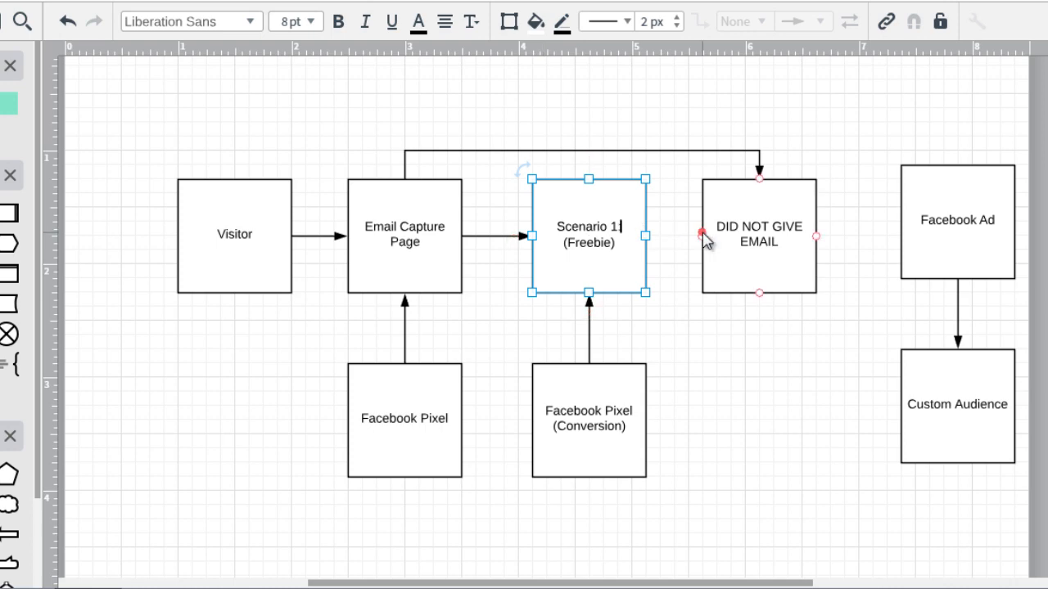
Add "Scenario 2:" as a separate first line above the text in the DID NOT GIVE EMAIL box.
left_click(710, 229)
type("Scenario ")
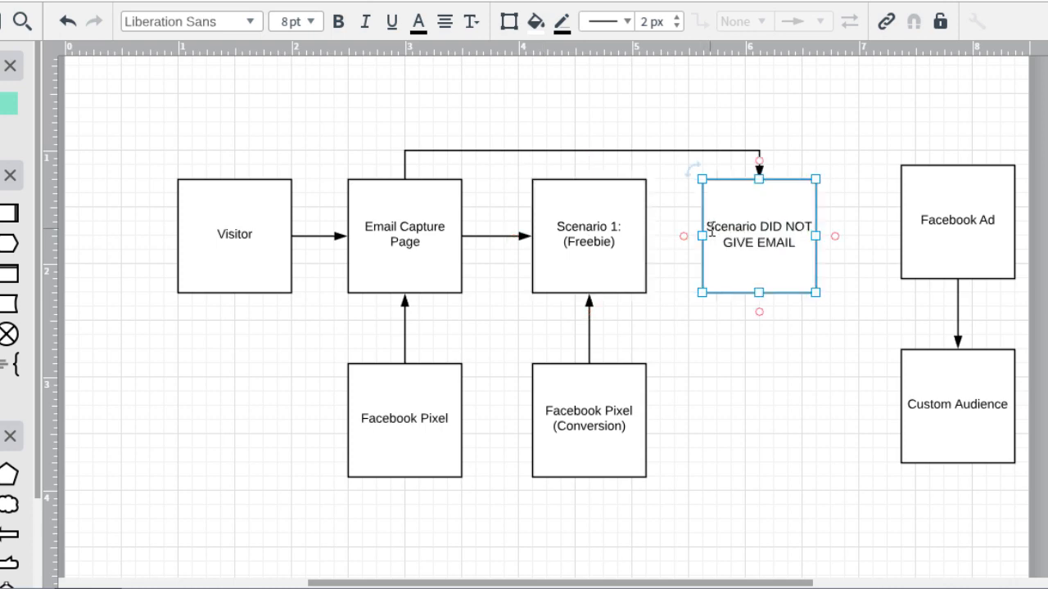
type("2:")
key("Return")
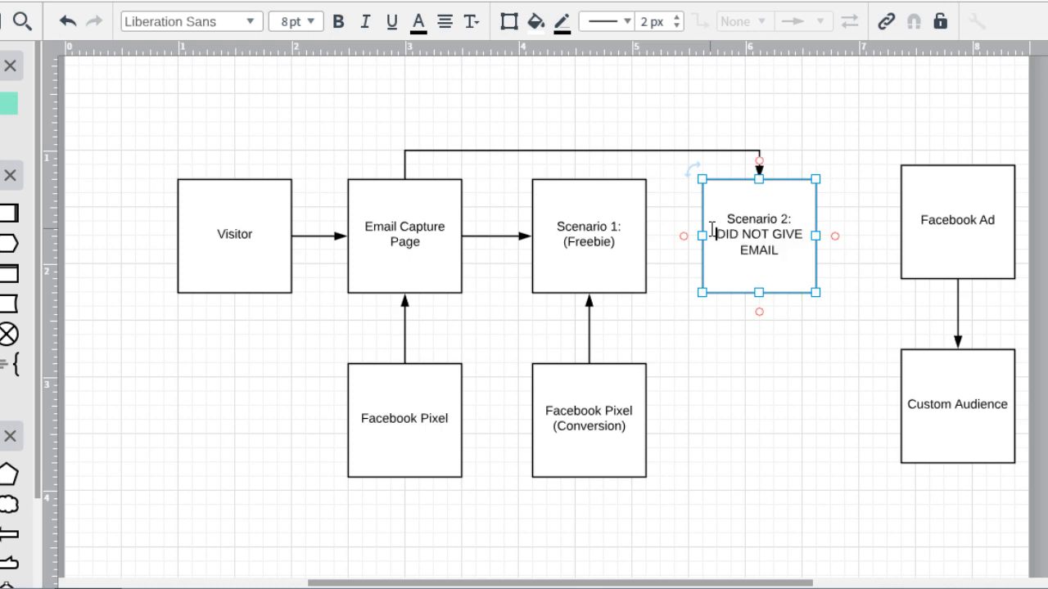
left_click(795, 357)
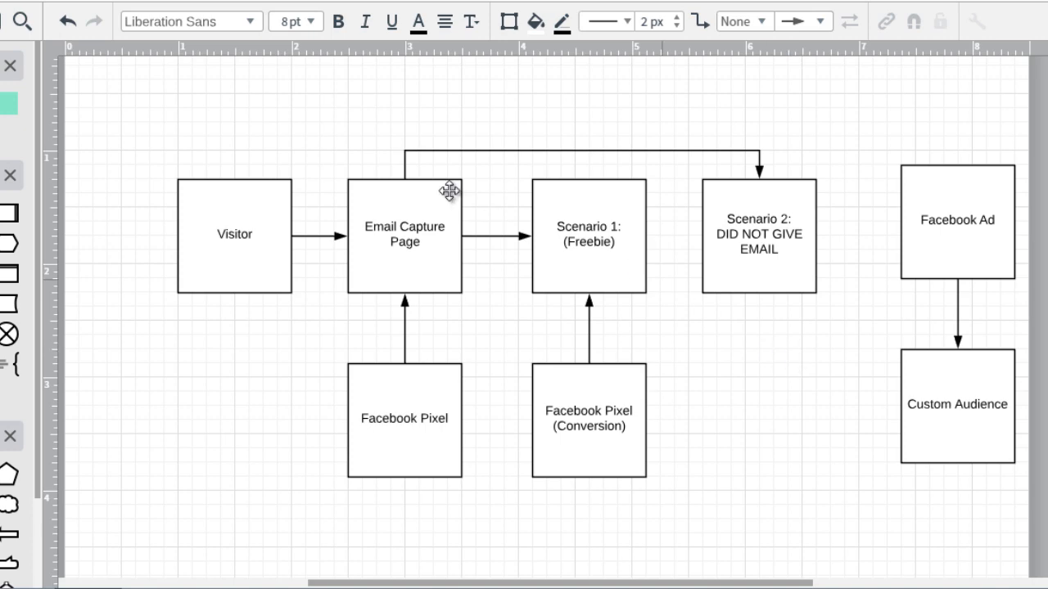
left_click(416, 231)
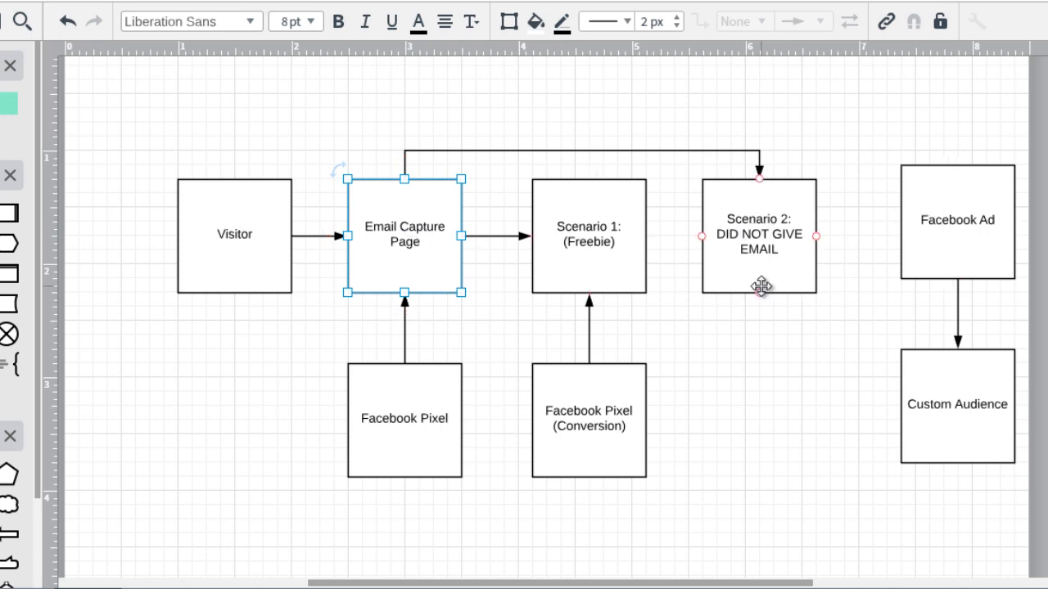
Delete the arrow connecting the Facebook Ad box to the Custom Audience box.
left_click(954, 262)
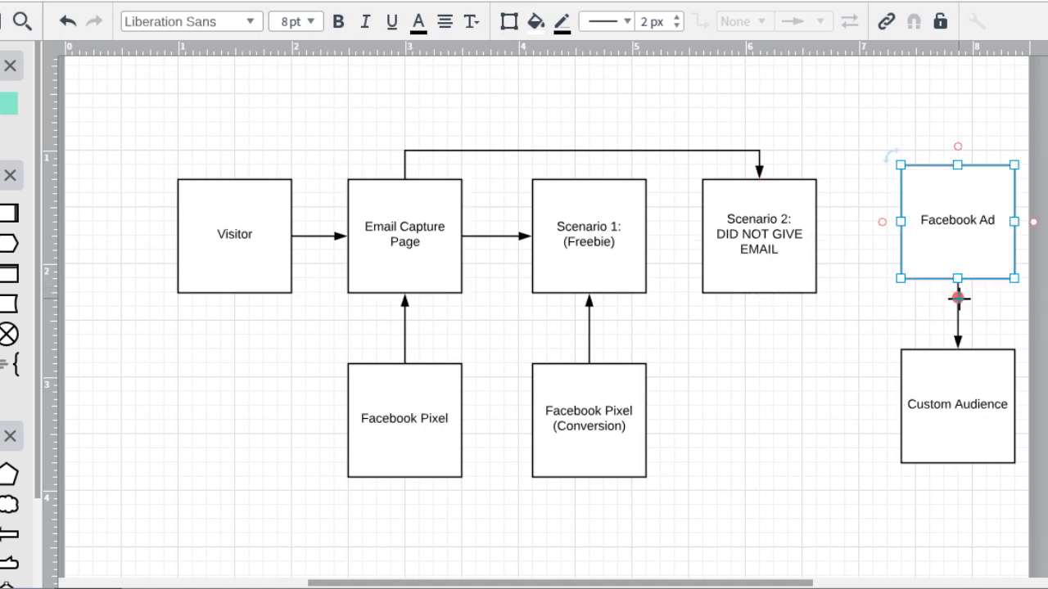
left_click(958, 298)
key("Delete")
Move Custom Audience directly below the Scenario 2 box, in line with the pixel boxes, and Facebook Ad to its lower right.
left_click_drag(962, 224, 778, 529)
left_click_drag(952, 379, 753, 397)
left_click_drag(788, 501, 950, 477)
left_click_drag(746, 394, 759, 408)
left_click(783, 309)
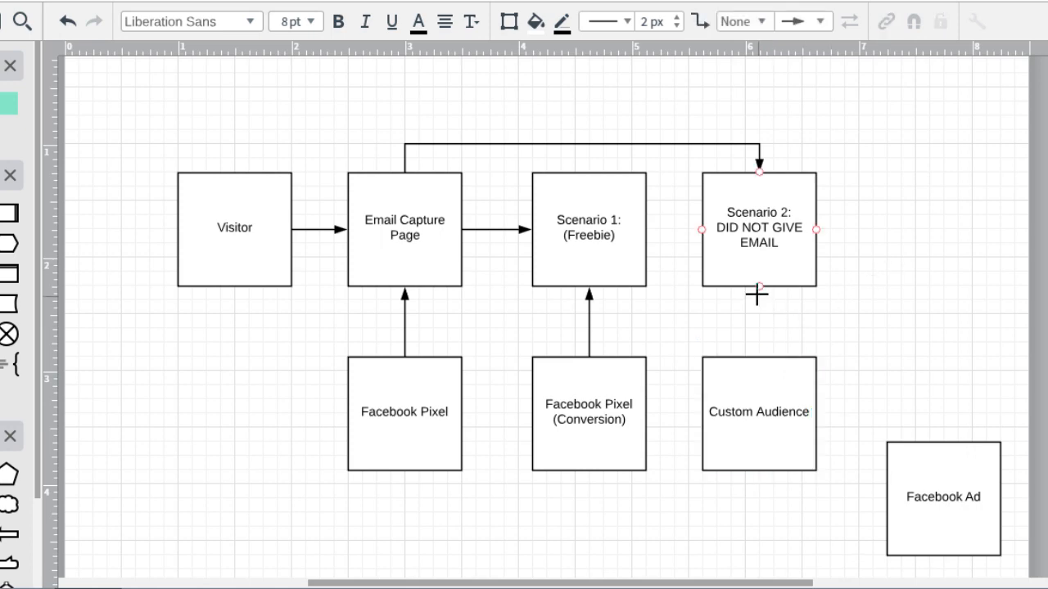
Draw an arrow from the Scenario 2 box down to the Custom Audience box.
left_click_drag(758, 287, 762, 351)
left_click(875, 353)
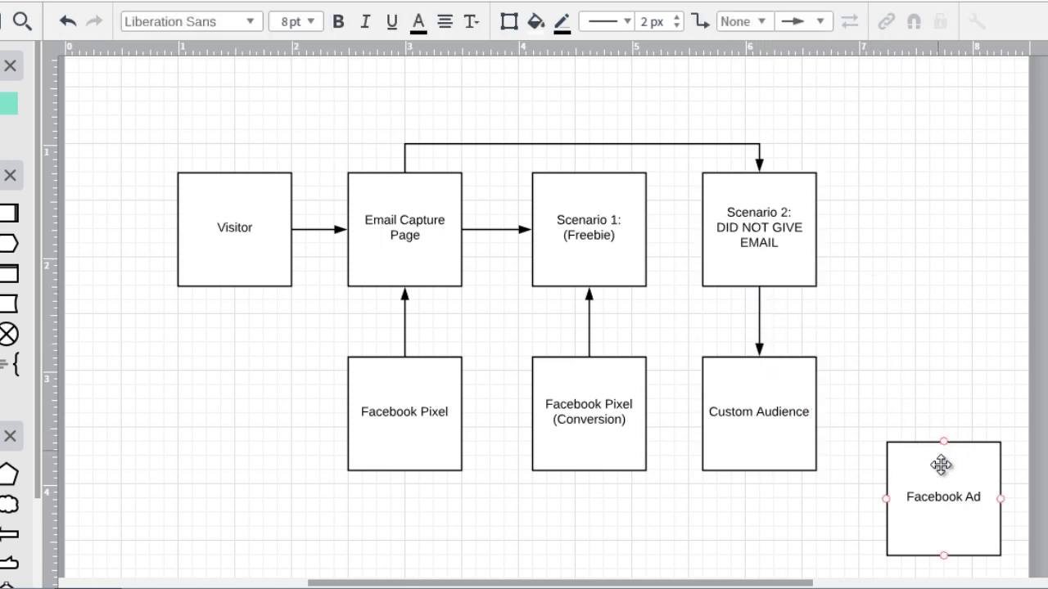